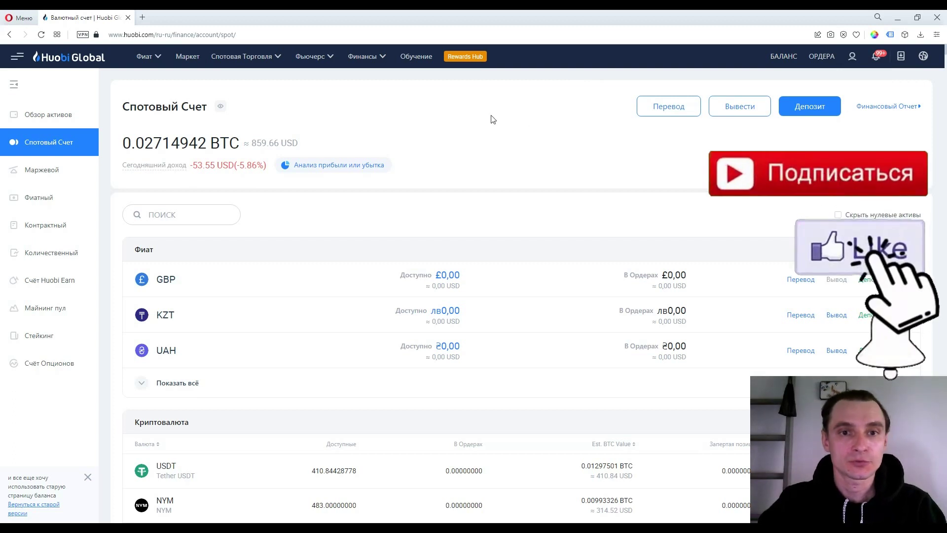
# - Open Huobi Earn from the finance section and look through the "Расчетливость" savings products
pyautogui.moveTo(367, 56)
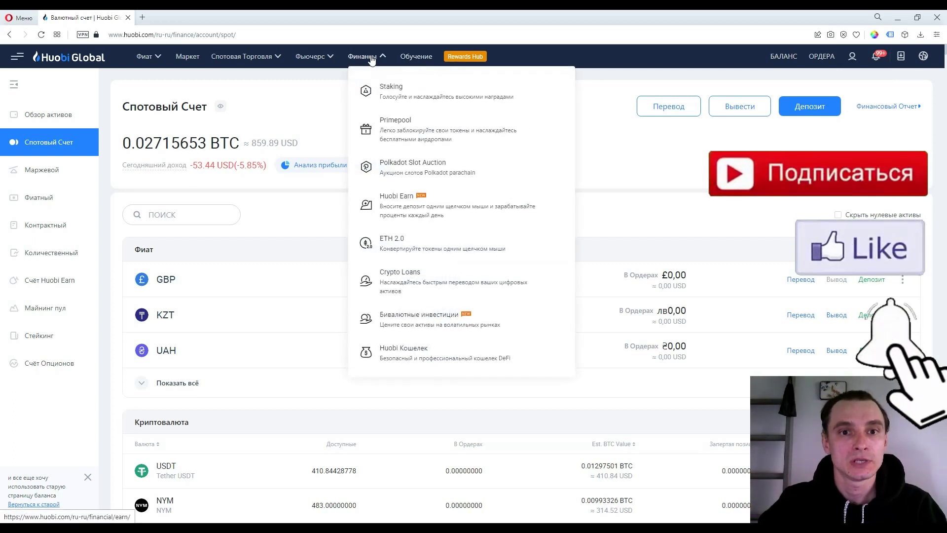
pyautogui.click(428, 206)
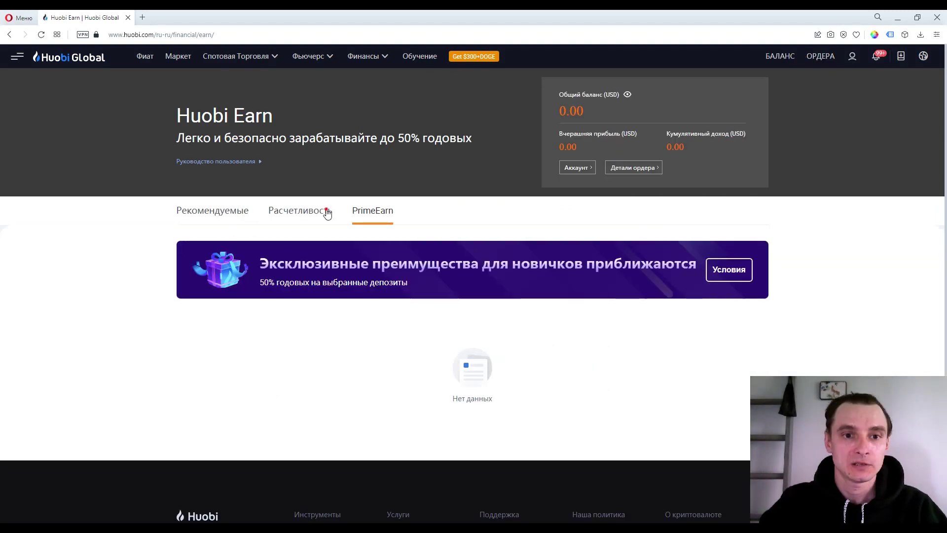
pyautogui.click(322, 211)
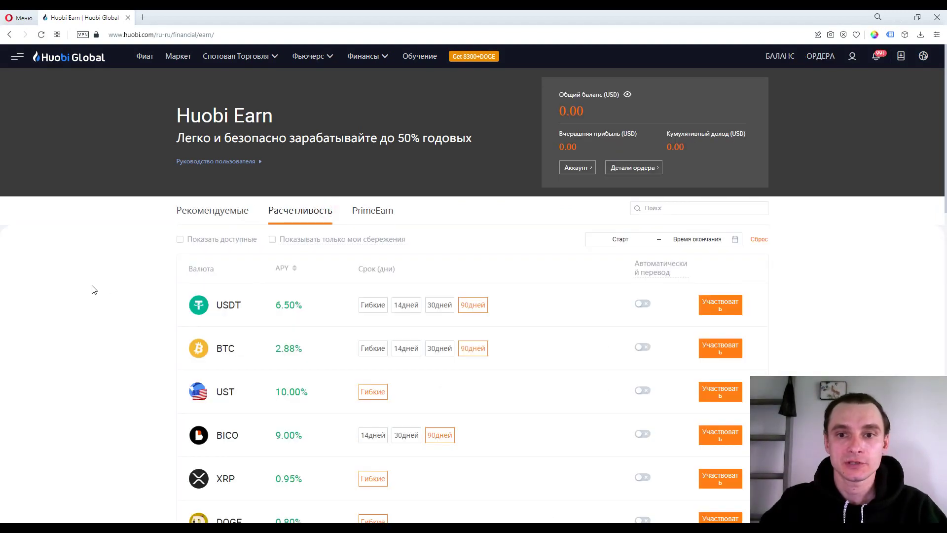
pyautogui.scroll(-15, 94, 290)
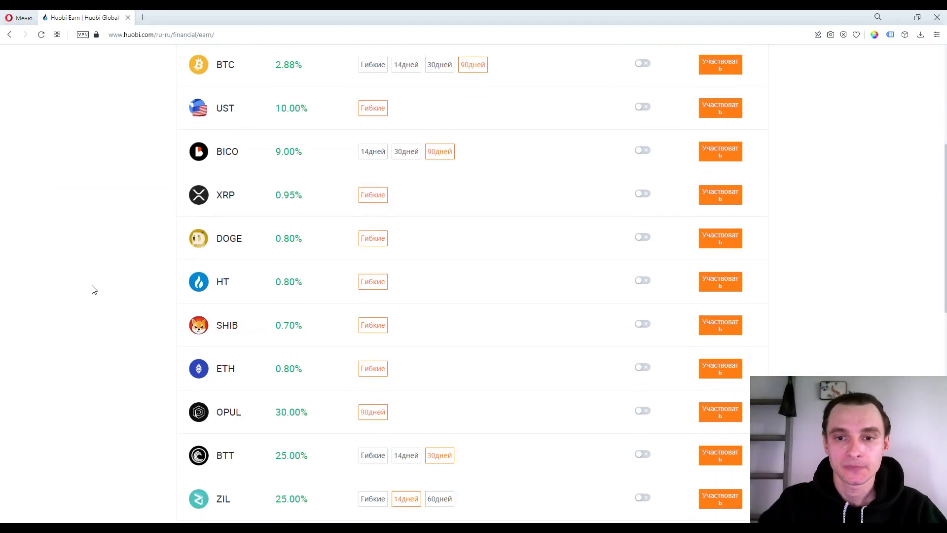
pyautogui.scroll(5, 94, 289)
pyautogui.scroll(12, 94, 289)
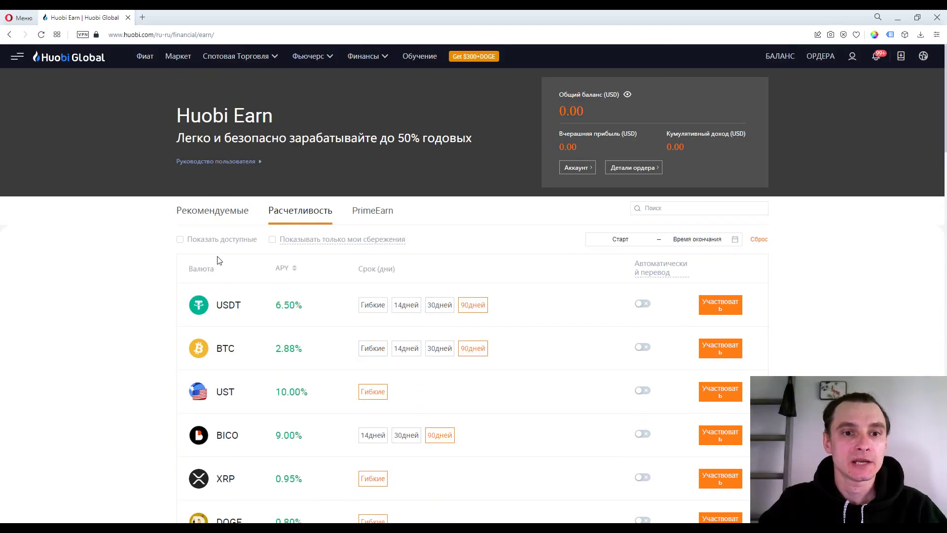
# - Filter the savings list to show only available products and only own savings, and look through the list
pyautogui.click(272, 239)
pyautogui.scroll(-7, 89, 314)
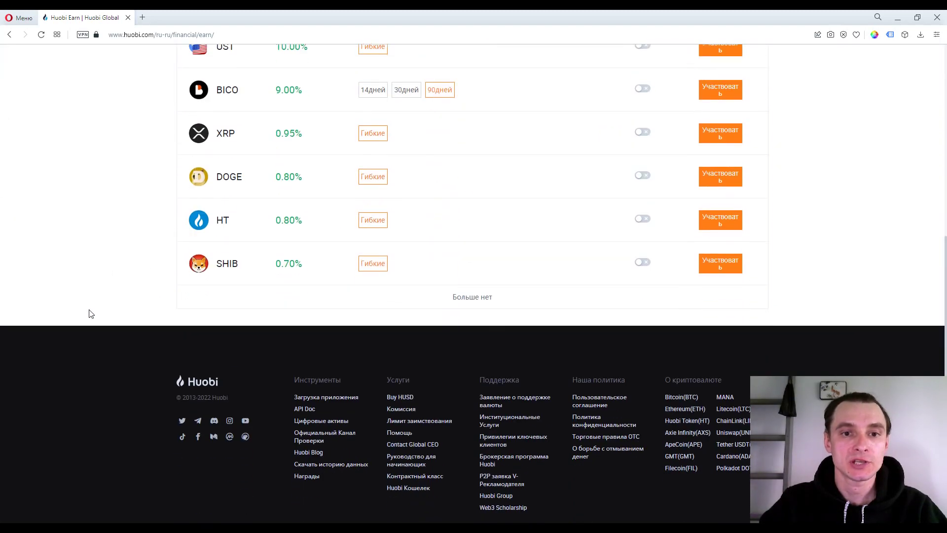
pyautogui.scroll(3, 90, 314)
pyautogui.scroll(1, 105, 288)
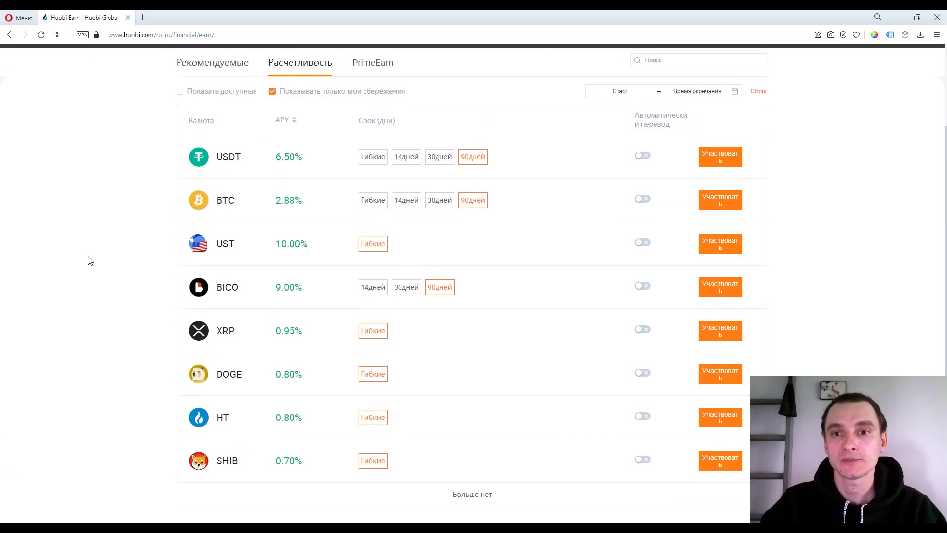
pyautogui.scroll(1, 88, 260)
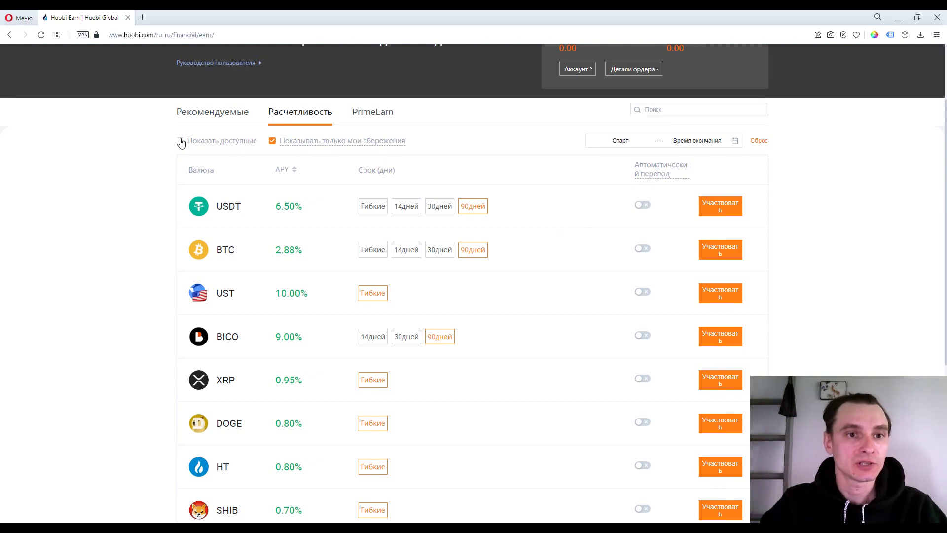
pyautogui.scroll(-4, 148, 178)
pyautogui.scroll(3, 143, 192)
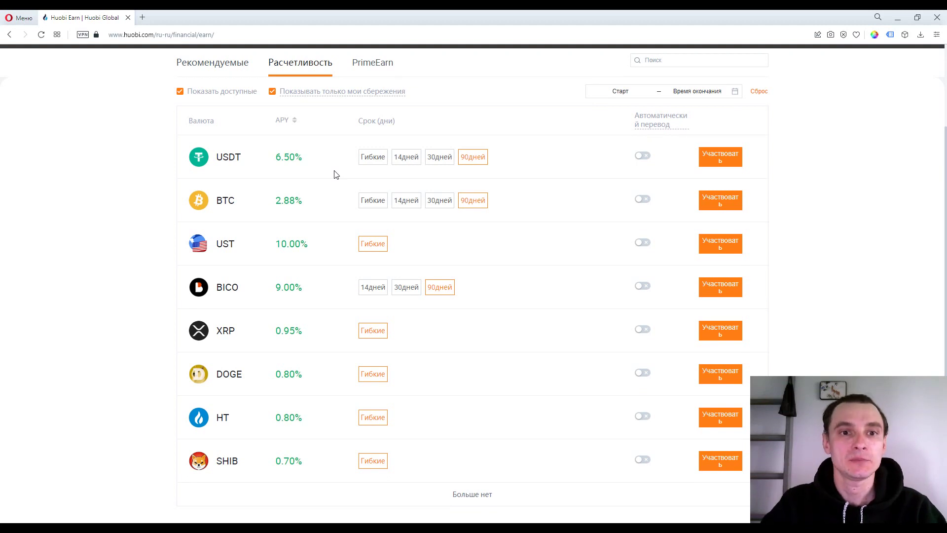
# - Compare the USDT rates for the flexible, 14-, 30- and 90-day terms, then select the flexible term
pyautogui.click(372, 157)
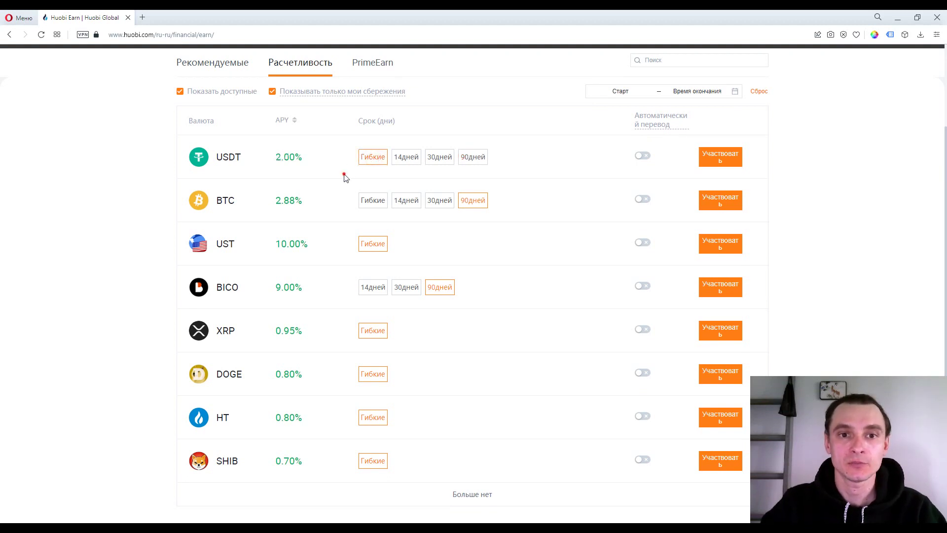
pyautogui.click(412, 157)
pyautogui.click(440, 158)
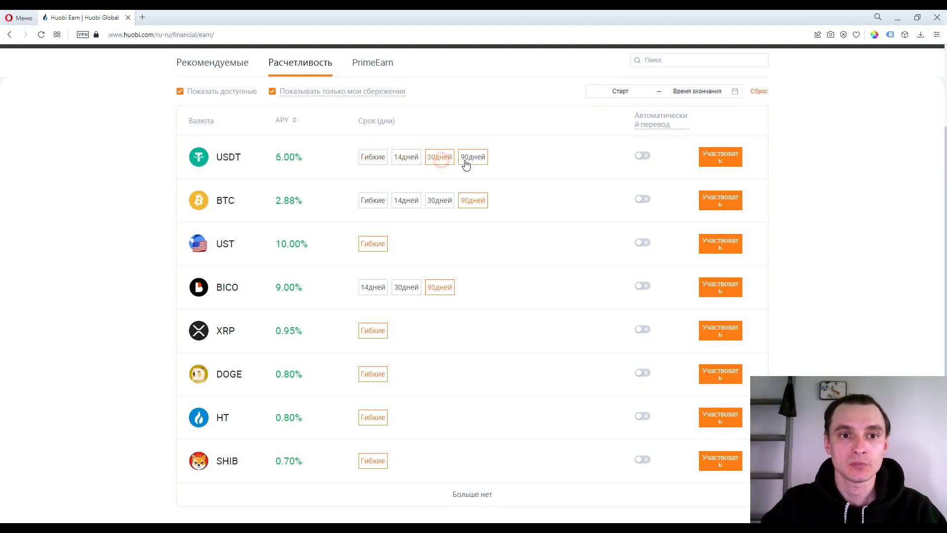
pyautogui.click(466, 160)
pyautogui.click(370, 158)
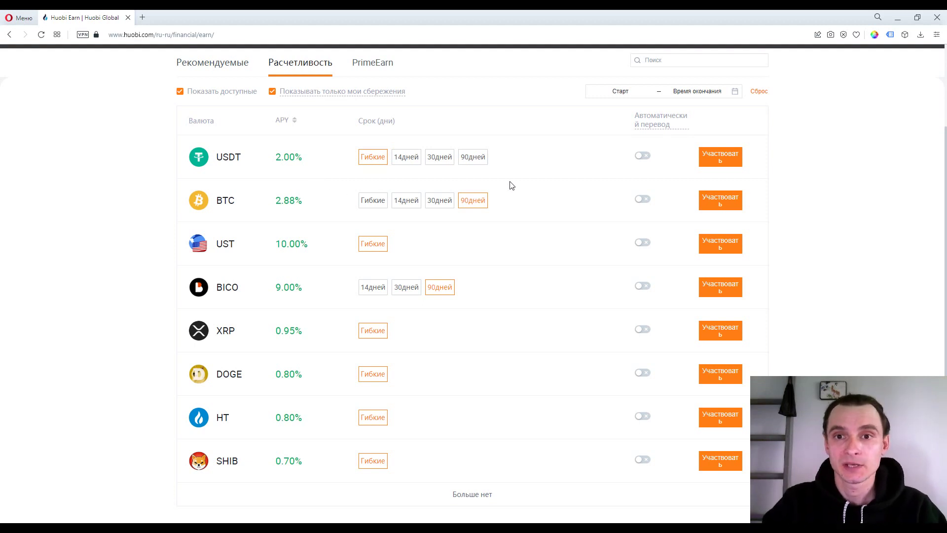
# - Deposit the maximum 410 USDT on the flexible term, accept the Huobi Earn contract, confirm the purchase and dismiss the result
pyautogui.click(728, 158)
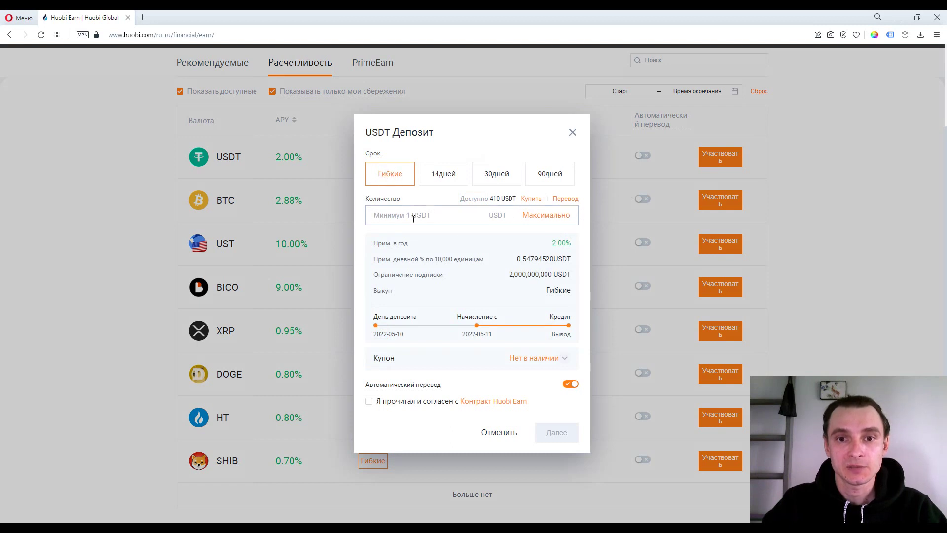
pyautogui.click(496, 171)
pyautogui.click(384, 173)
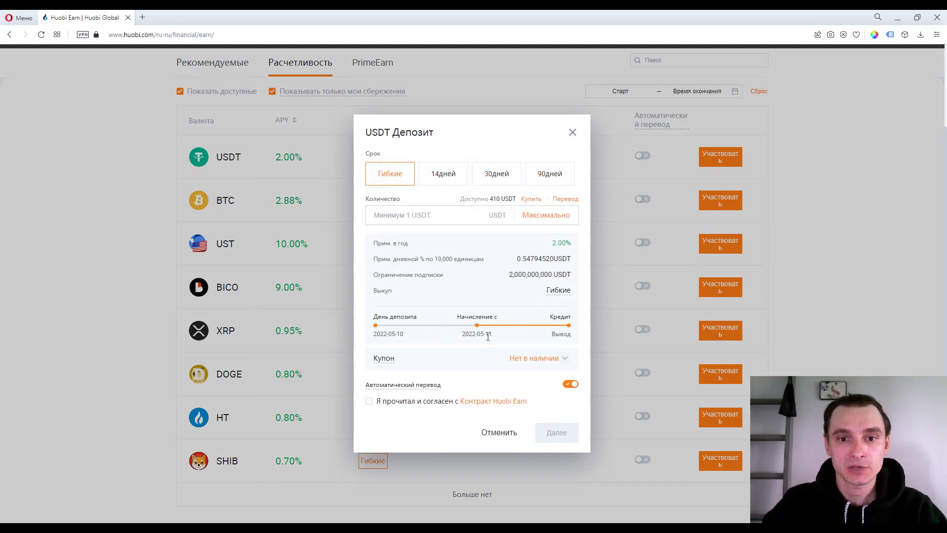
pyautogui.click(539, 214)
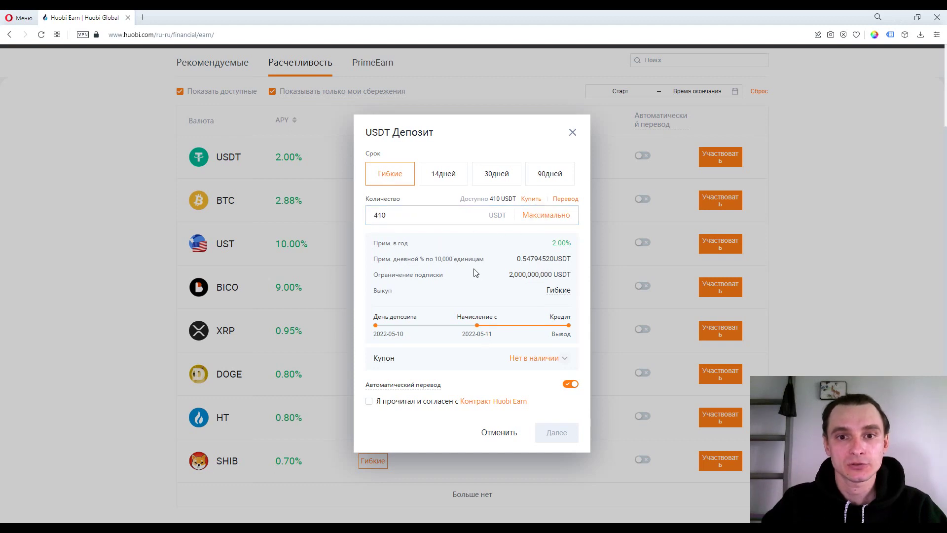
pyautogui.click(369, 400)
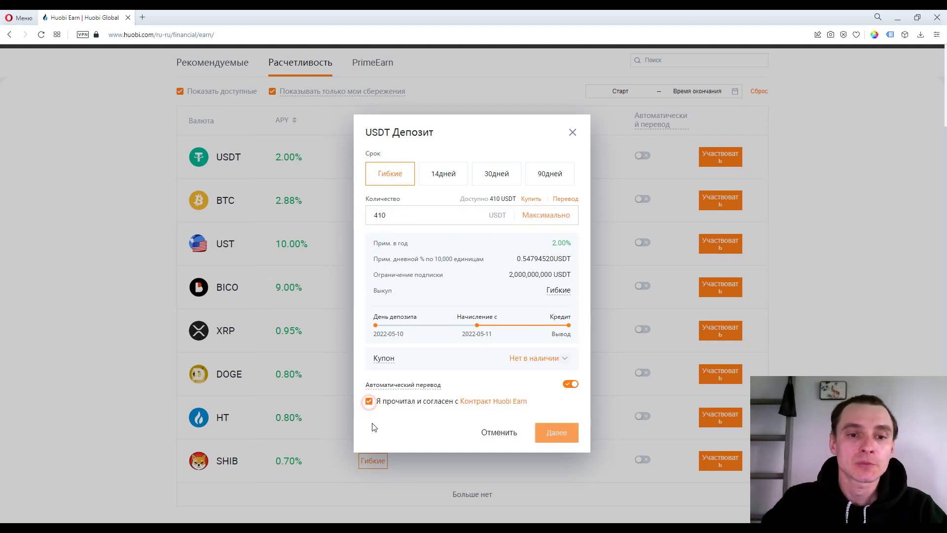
pyautogui.click(572, 435)
pyautogui.click(564, 358)
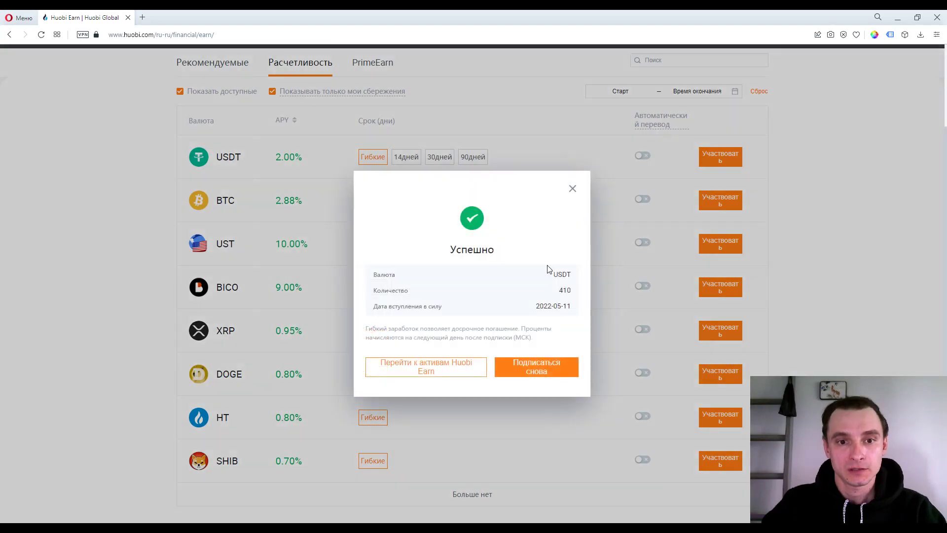
pyautogui.click(571, 189)
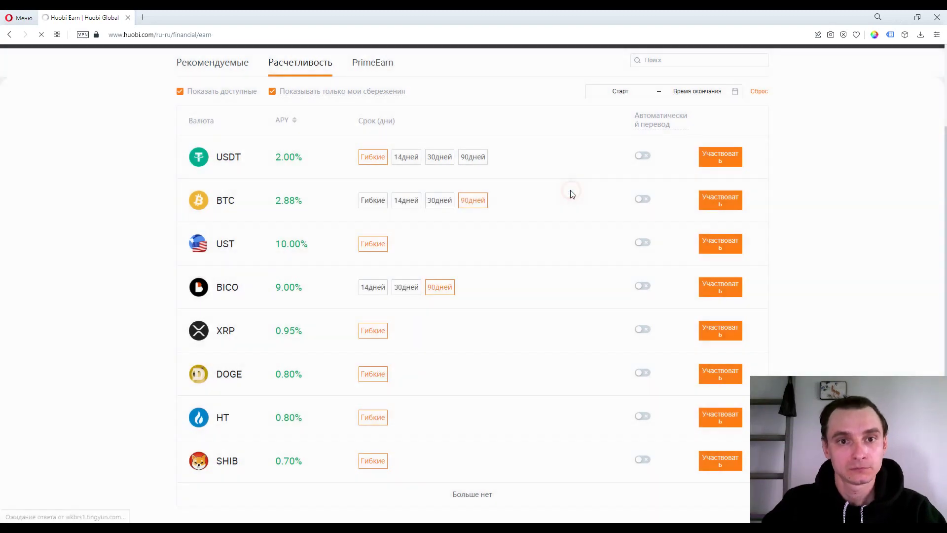
# - Try to set up a 90-day BTC deposit for the maximum available amount, then close the deposit form
pyautogui.scroll(-1, 262, 201)
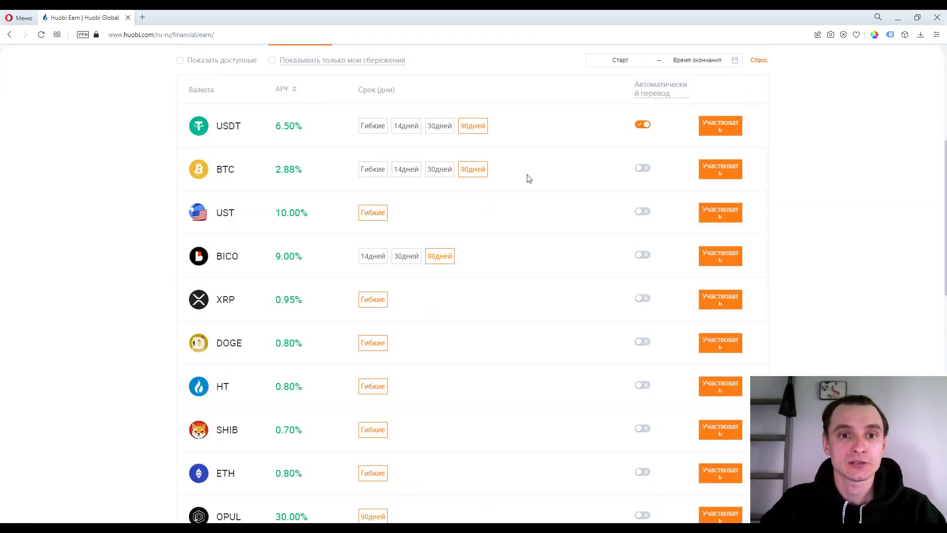
pyautogui.click(728, 171)
pyautogui.click(547, 212)
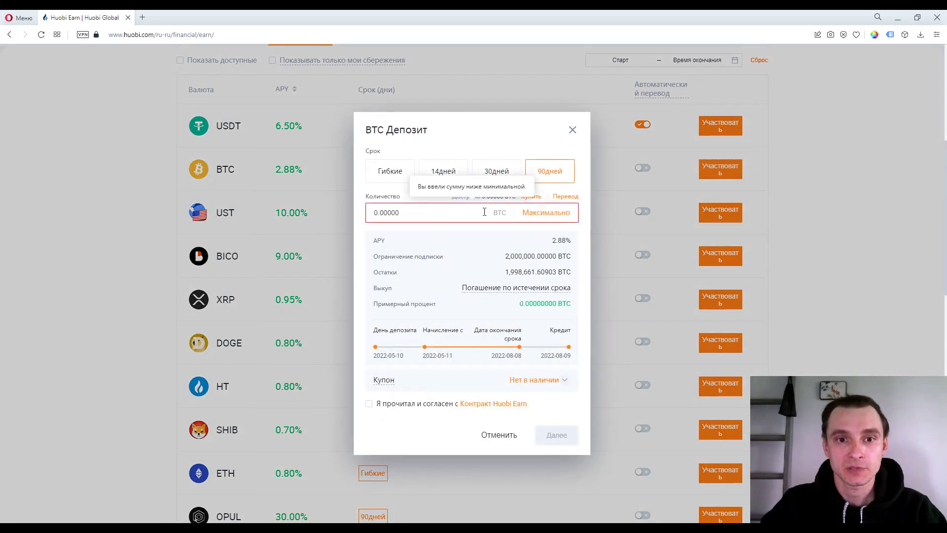
pyautogui.click(572, 129)
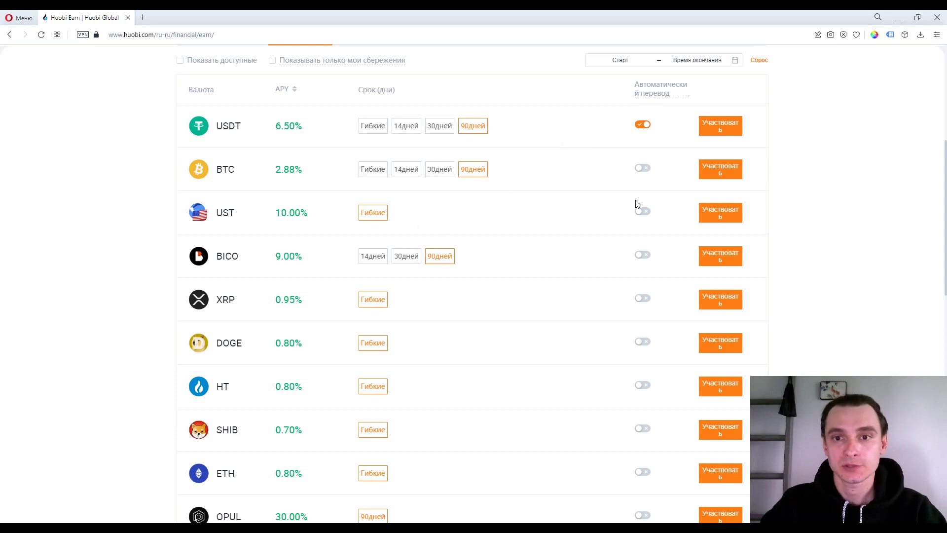
# - Deposit the maximum 1 UST on the flexible term, accept the Huobi Earn contract, confirm the purchase and return to the list
pyautogui.click(721, 215)
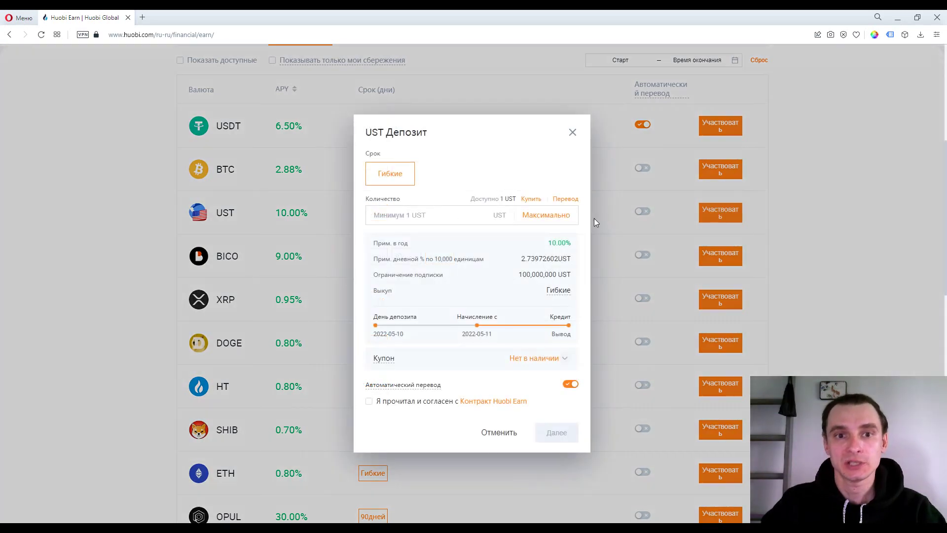
pyautogui.click(542, 218)
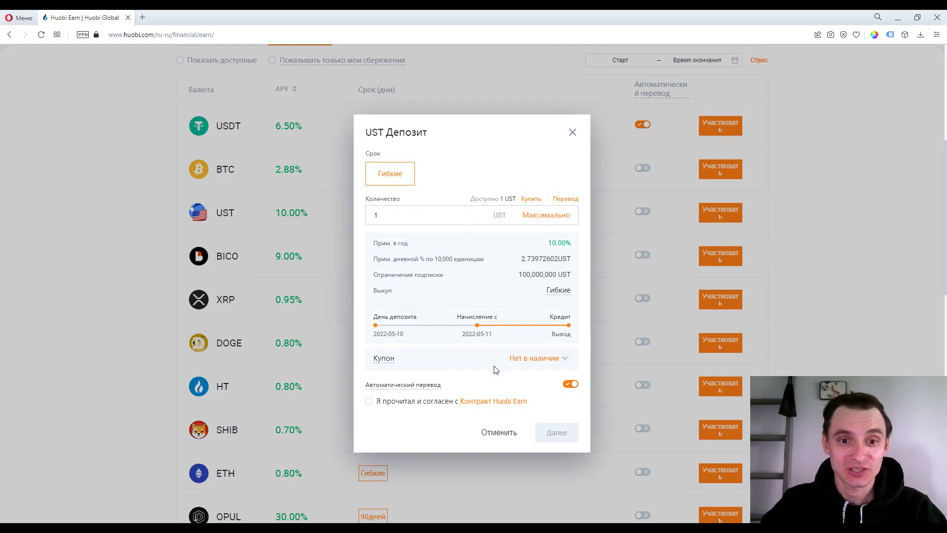
pyautogui.click(419, 403)
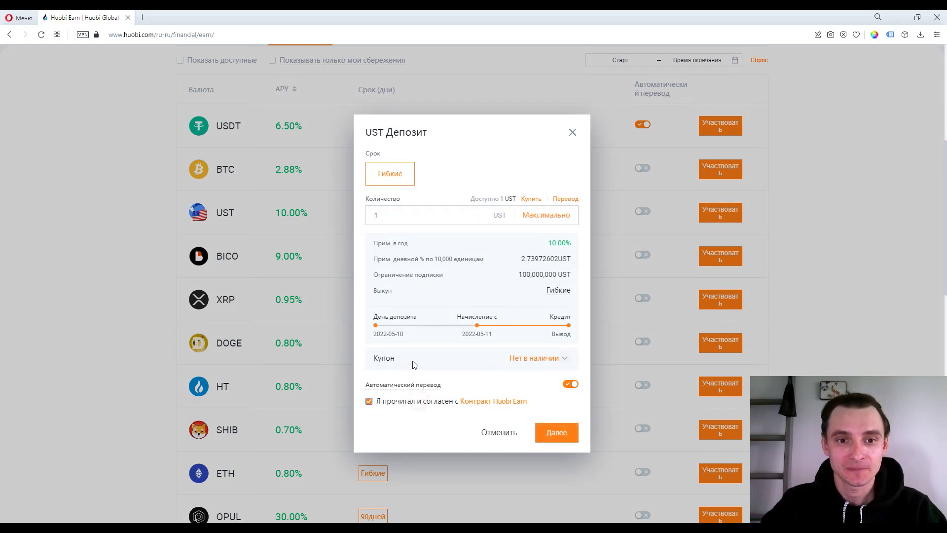
pyautogui.click(565, 435)
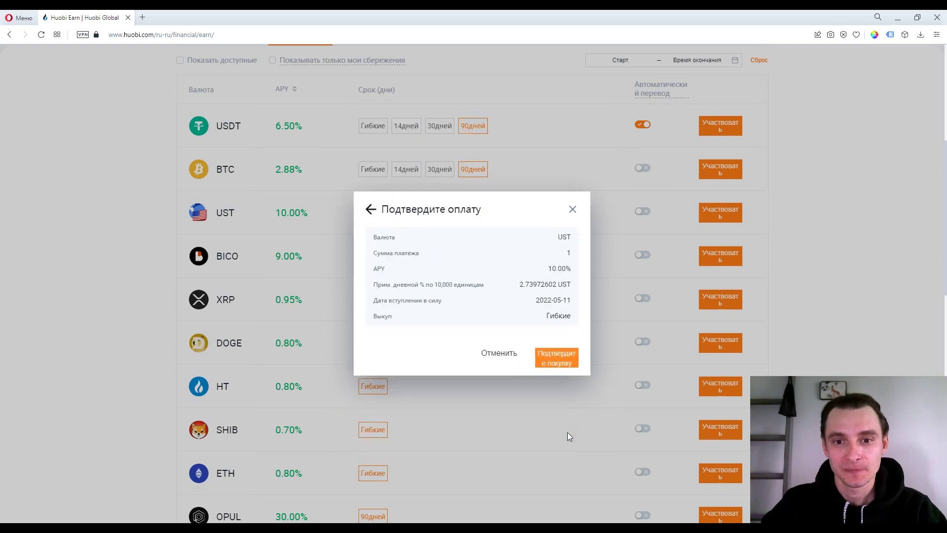
pyautogui.click(562, 368)
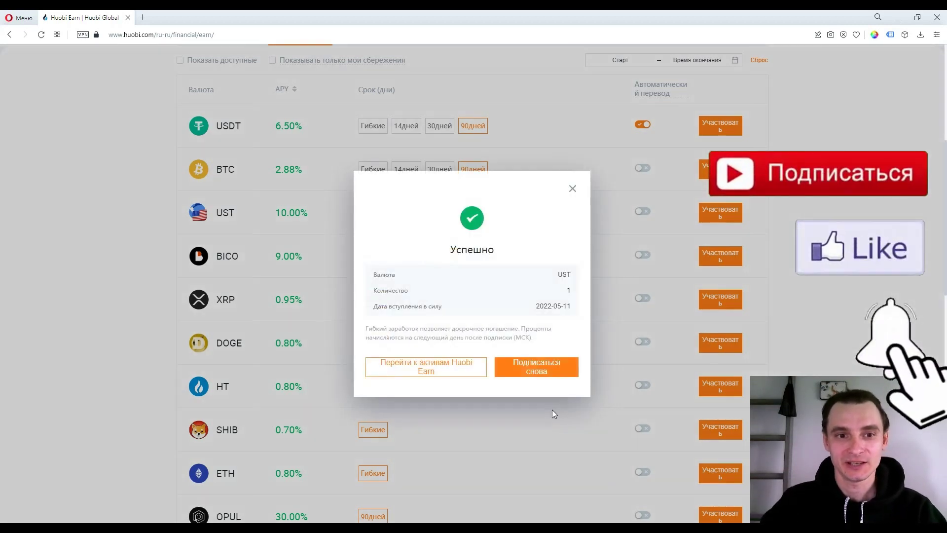
pyautogui.click(513, 362)
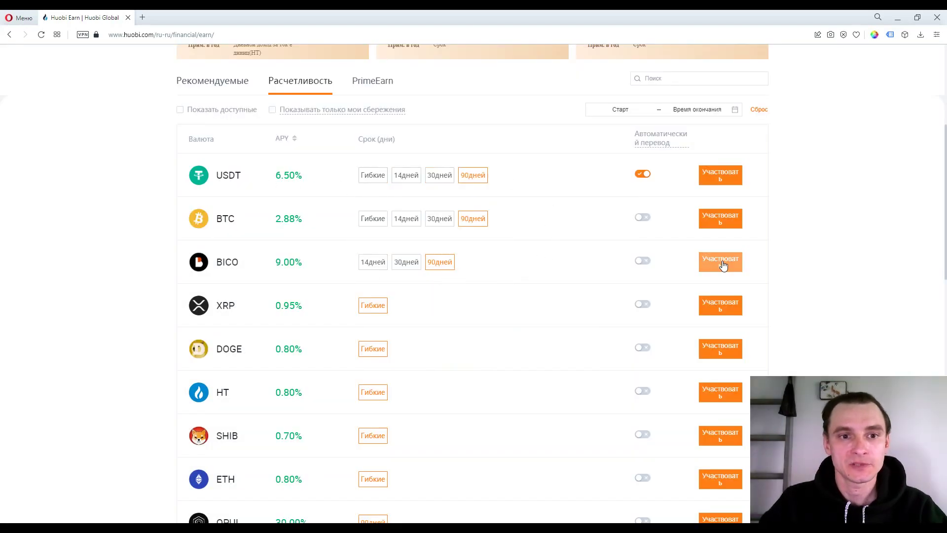
# - Deposit the maximum 31 BICO for 90 days, accept the Huobi Earn contract and complete the purchase
pyautogui.click(722, 265)
pyautogui.click(544, 212)
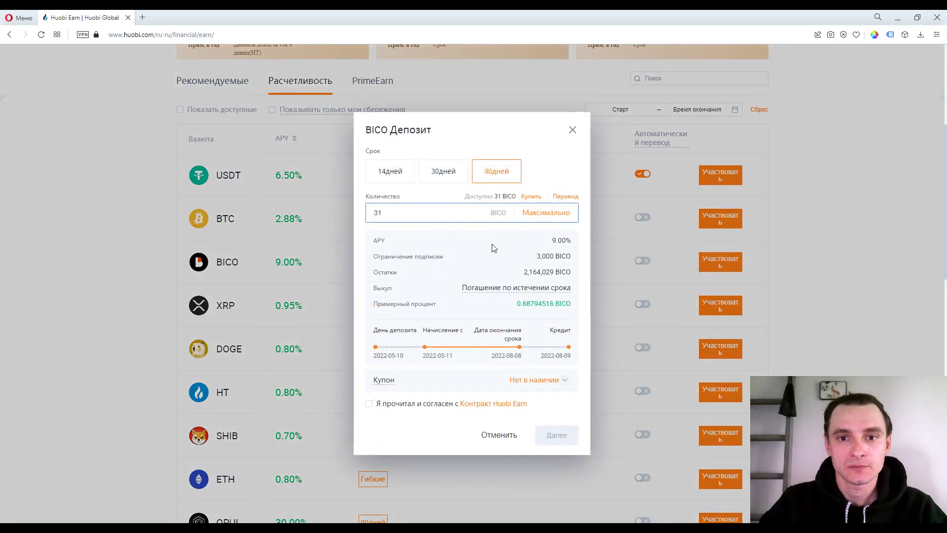
pyautogui.click(369, 404)
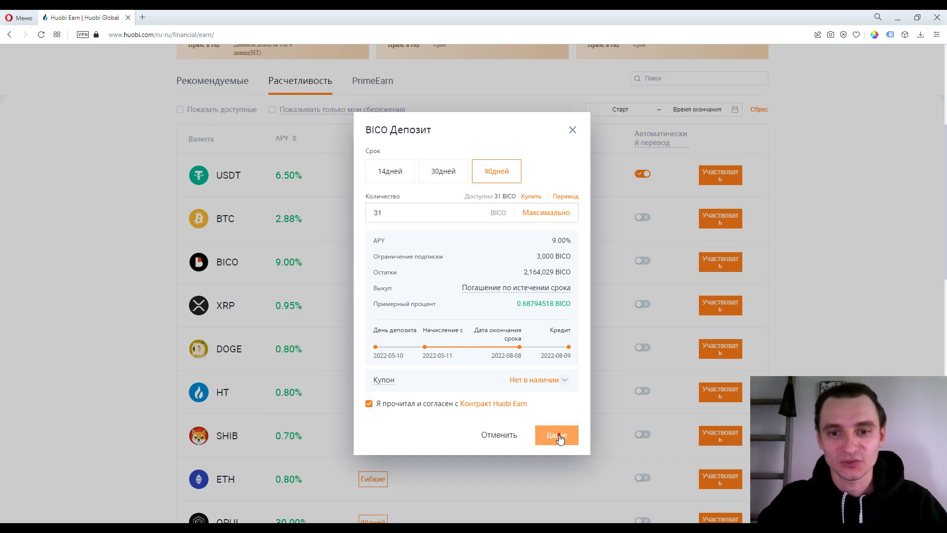
pyautogui.click(558, 436)
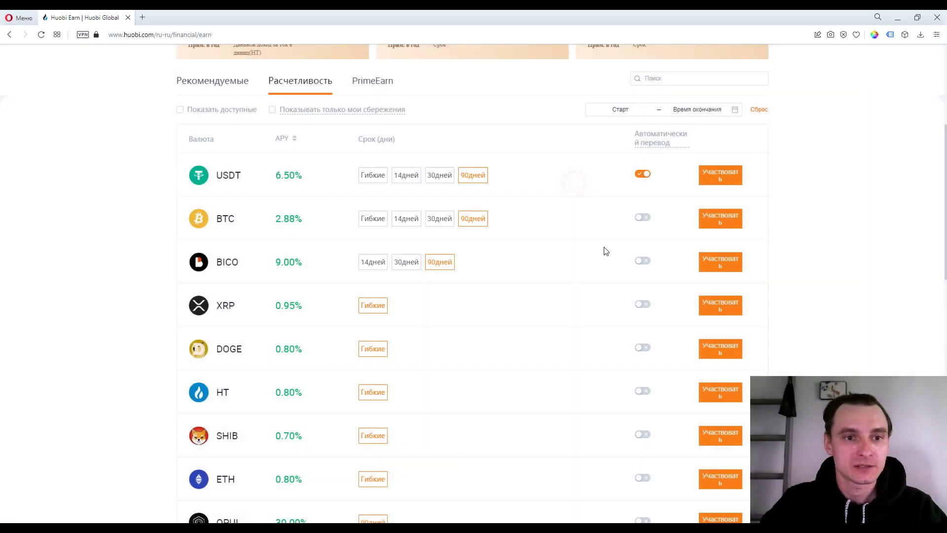
pyautogui.click(572, 184)
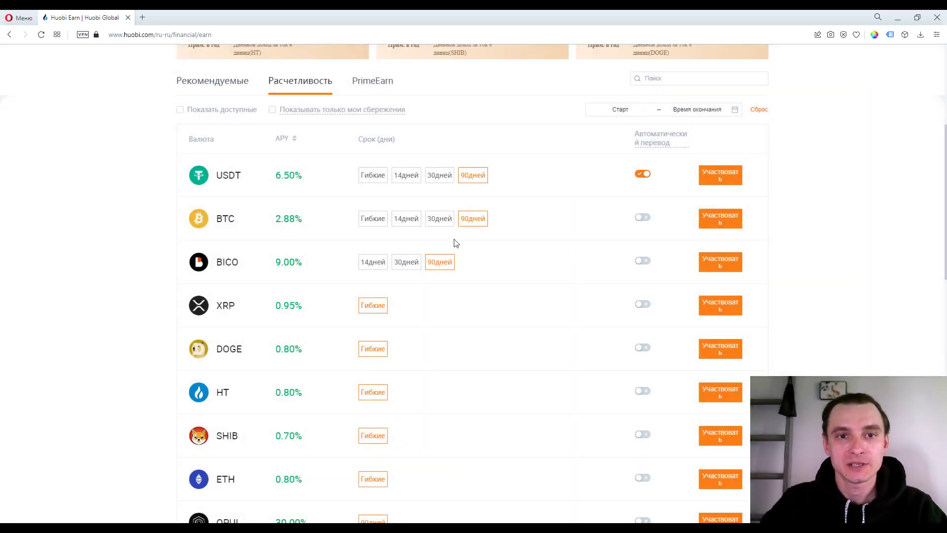
# - Deposit the maximum 1 XRP on the flexible term, accept the Huobi Earn contract, confirm the purchase and return to the list
pyautogui.click(730, 308)
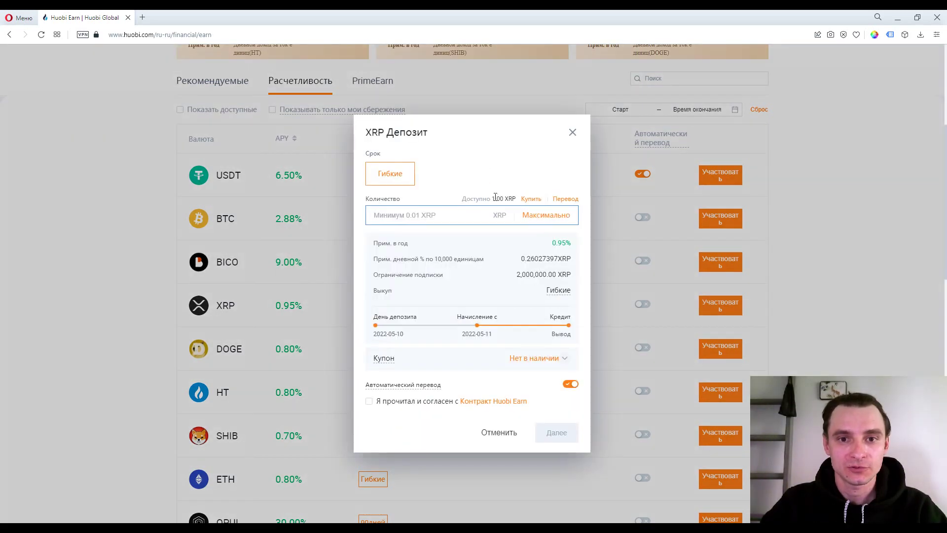
pyautogui.click(546, 218)
pyautogui.moveTo(370, 377)
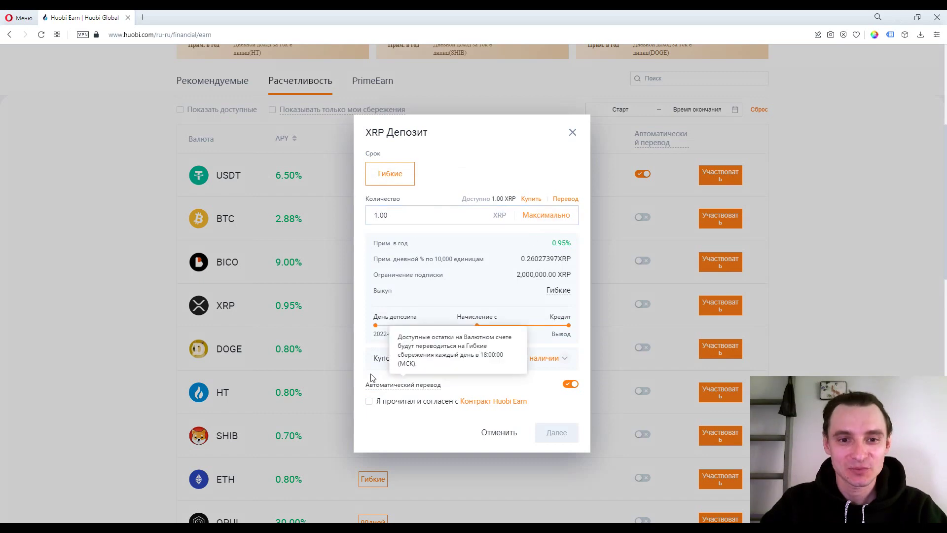
pyautogui.click(370, 402)
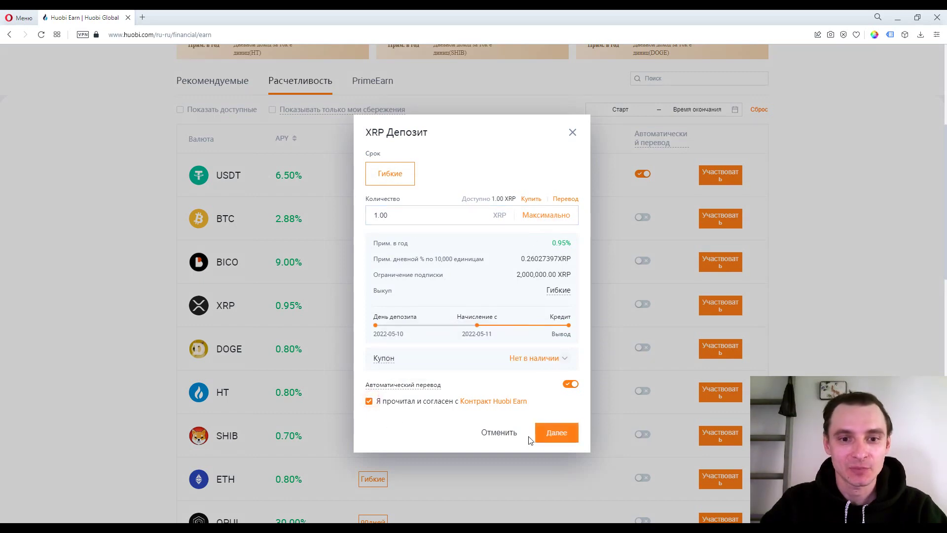
pyautogui.click(564, 430)
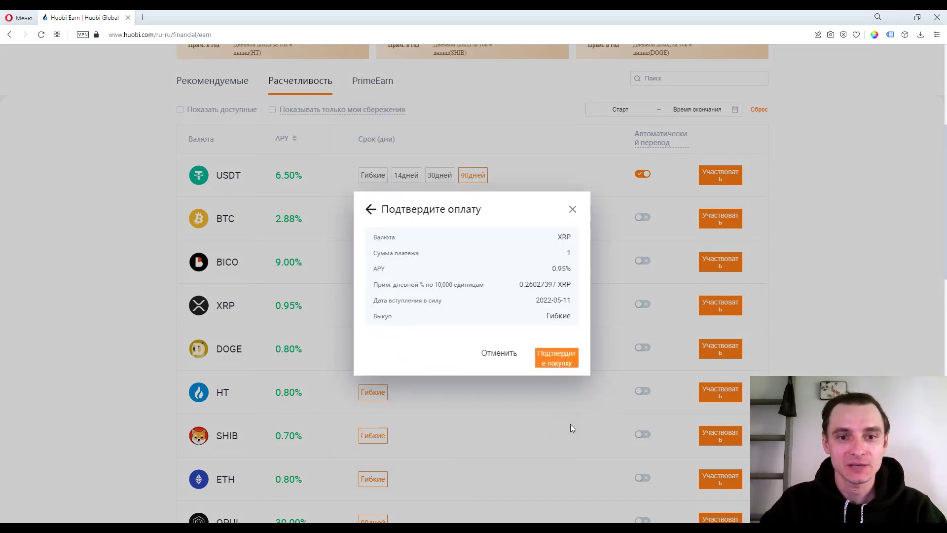
pyautogui.click(547, 360)
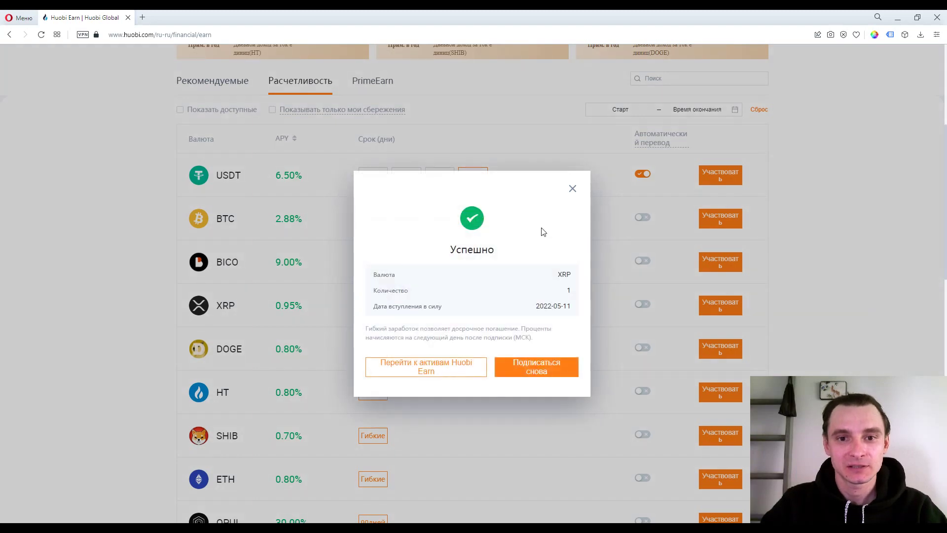
pyautogui.click(572, 187)
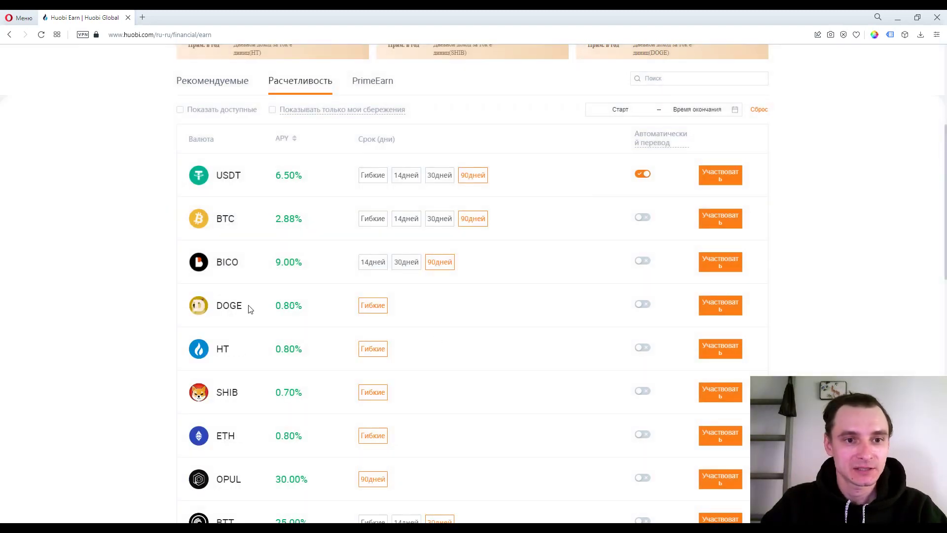
# - Deposit the maximum 15 DOGE on the flexible term, accept the Huobi Earn contract, confirm the purchase and return to the list
pyautogui.click(372, 306)
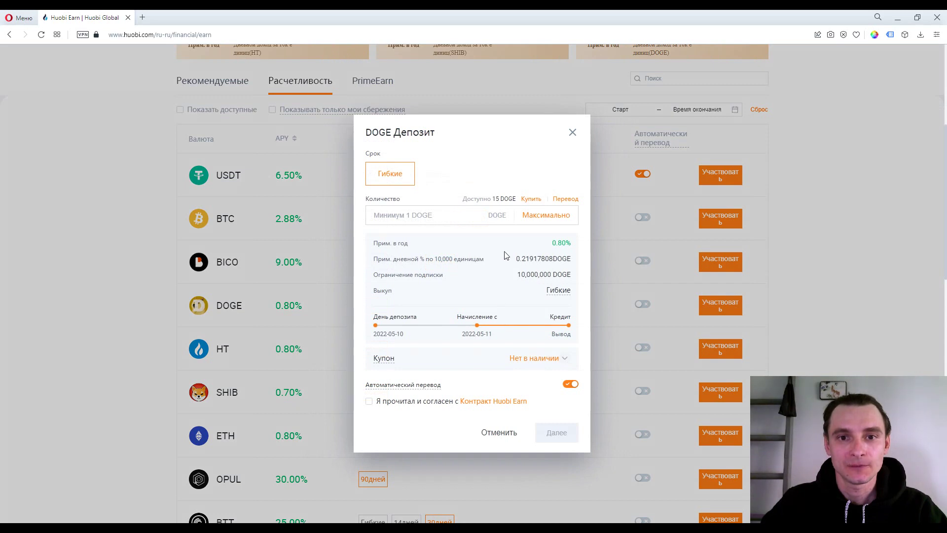
pyautogui.click(537, 215)
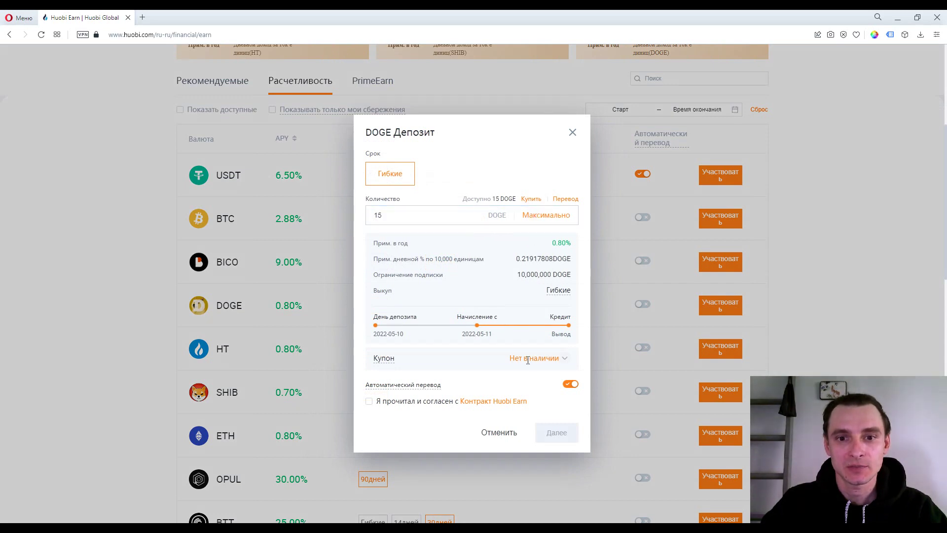
pyautogui.click(369, 401)
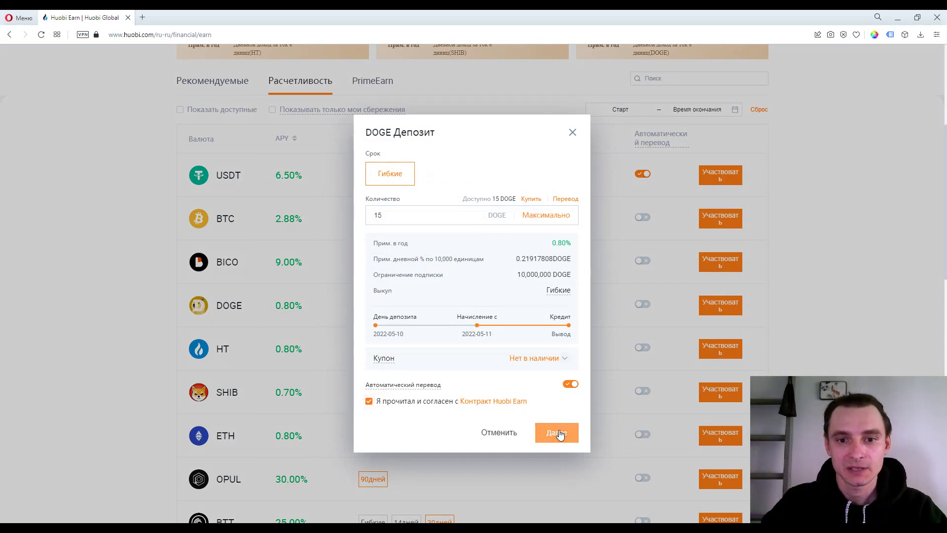
pyautogui.click(557, 432)
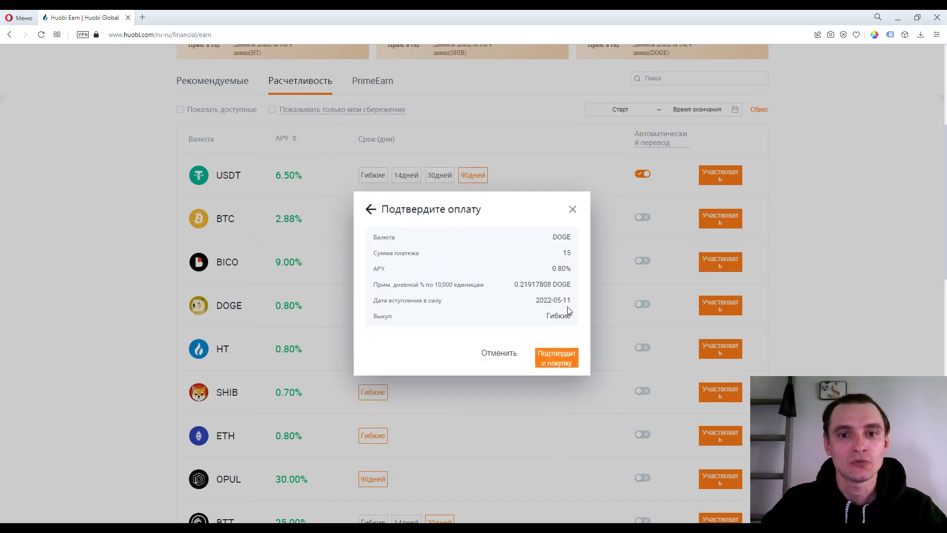
pyautogui.click(562, 359)
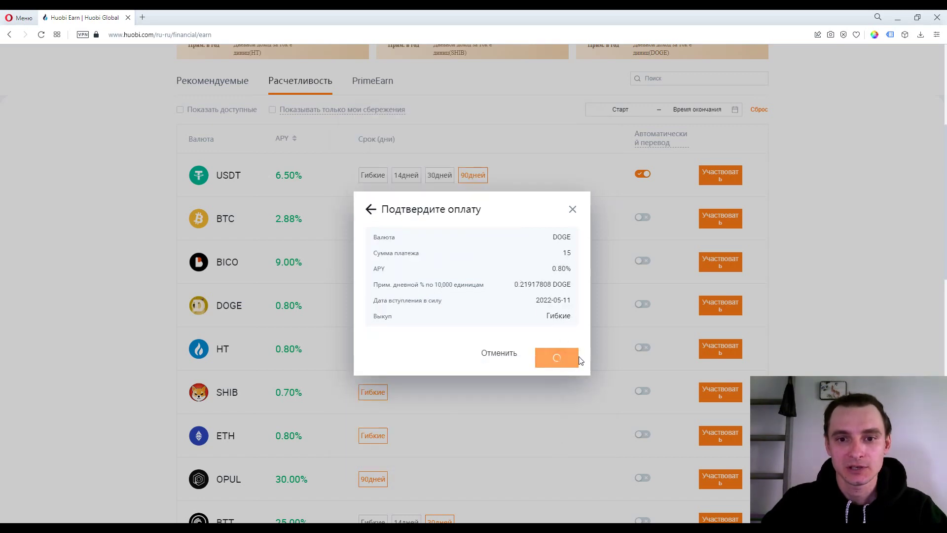
pyautogui.click(573, 190)
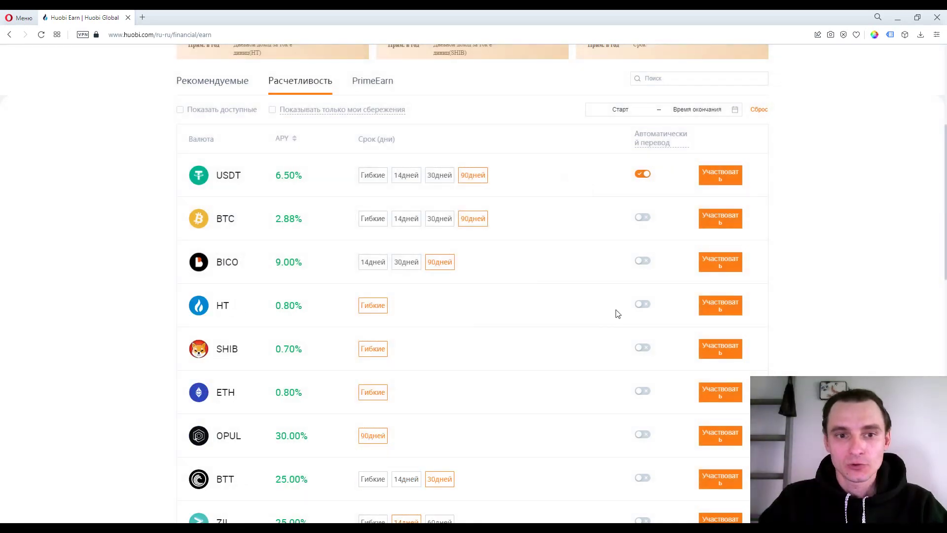
# - Try to deposit the maximum 4.99 HT on the flexible term, accepting the Huobi Earn contract and confirming the purchase
pyautogui.click(373, 306)
pyautogui.click(545, 217)
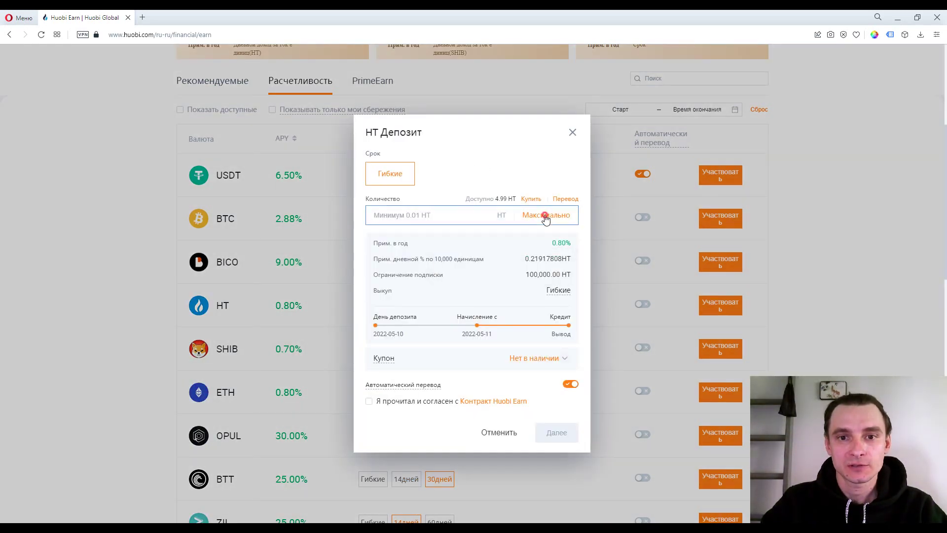
pyautogui.click(404, 400)
pyautogui.click(556, 433)
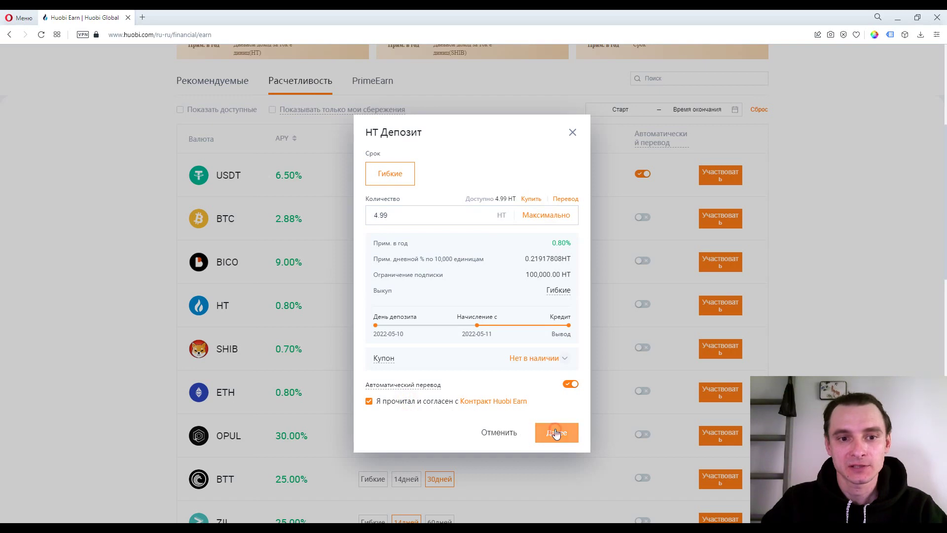
pyautogui.click(562, 360)
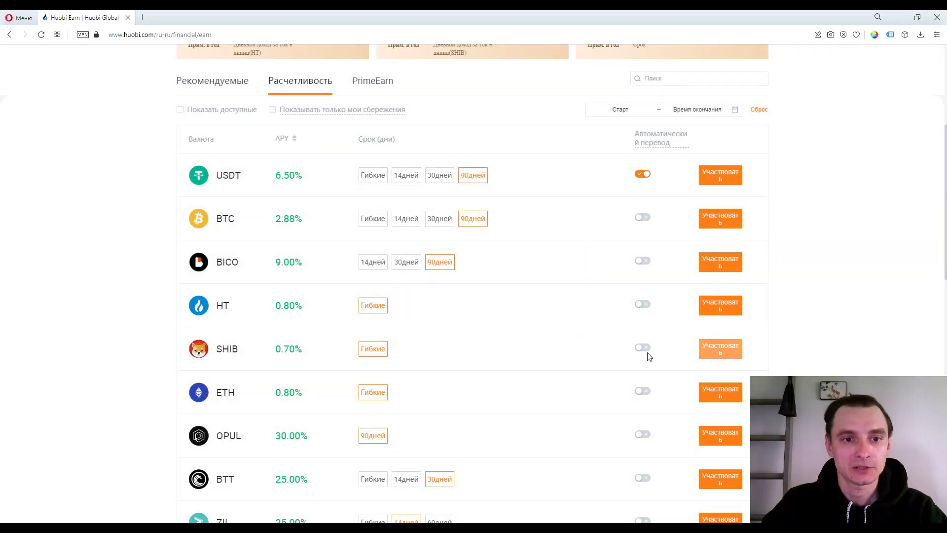
# - Deposit the maximum 99104 SHIB on the flexible term, accept the Huobi Earn contract, confirm the purchase and dismiss the result
pyautogui.click(646, 354)
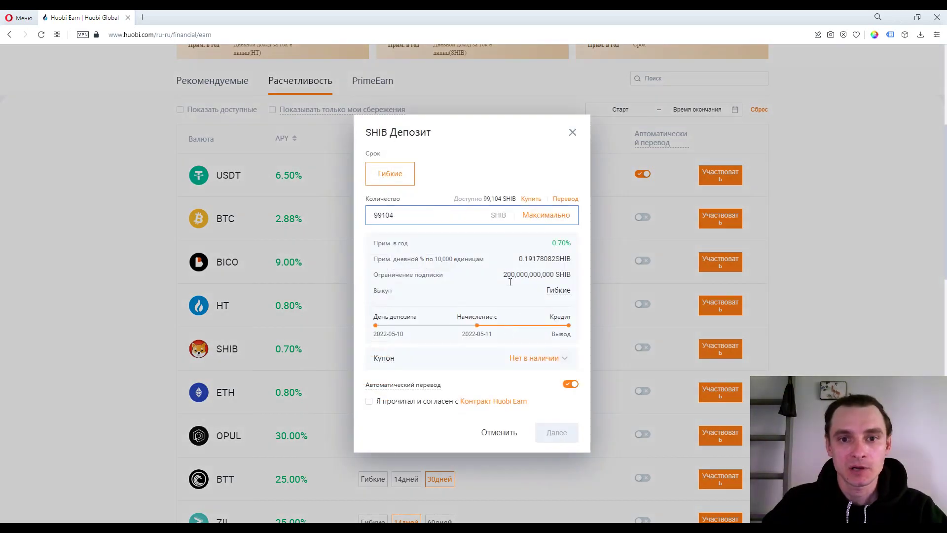
pyautogui.click(412, 401)
pyautogui.click(556, 433)
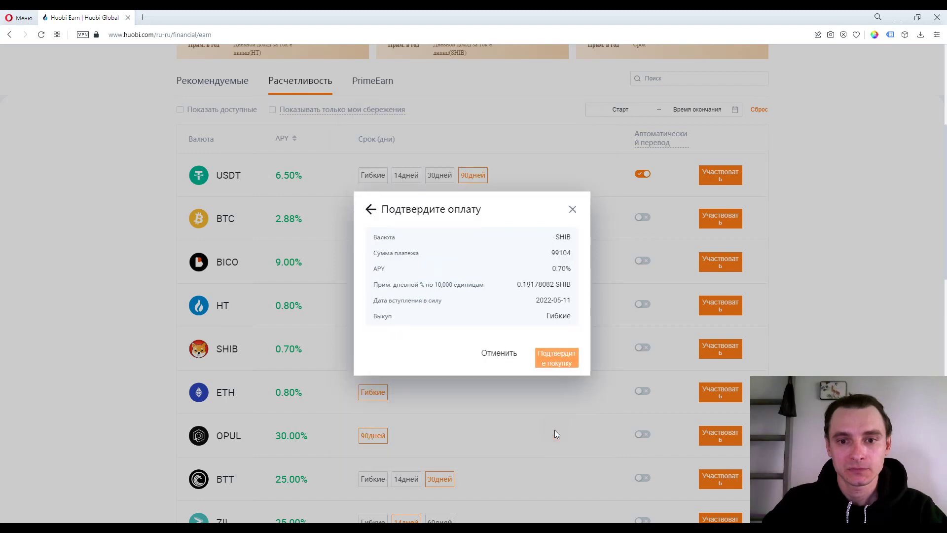
pyautogui.click(562, 370)
pyautogui.click(573, 189)
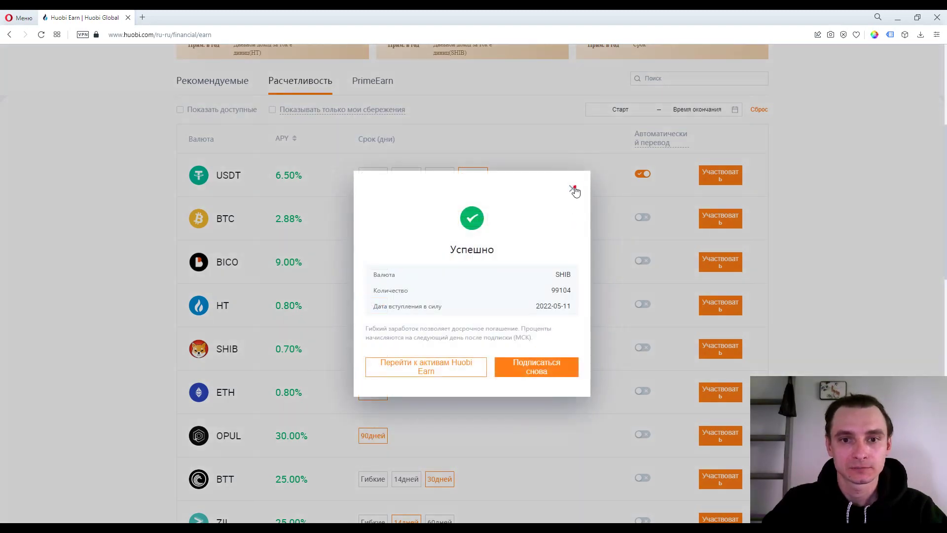
# - Filter the list of savings products to show only the account's own savings
pyautogui.click(272, 110)
pyautogui.scroll(2, 329, 321)
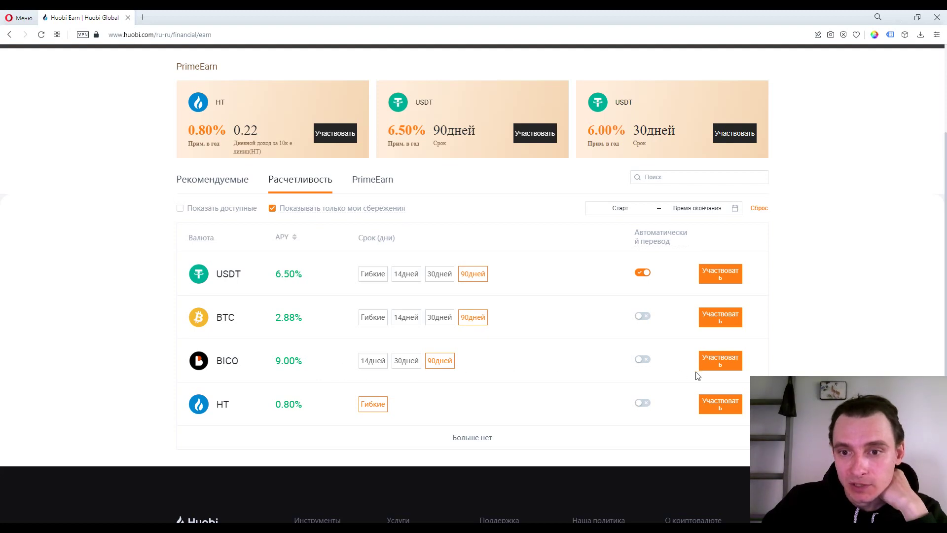
pyautogui.click(720, 363)
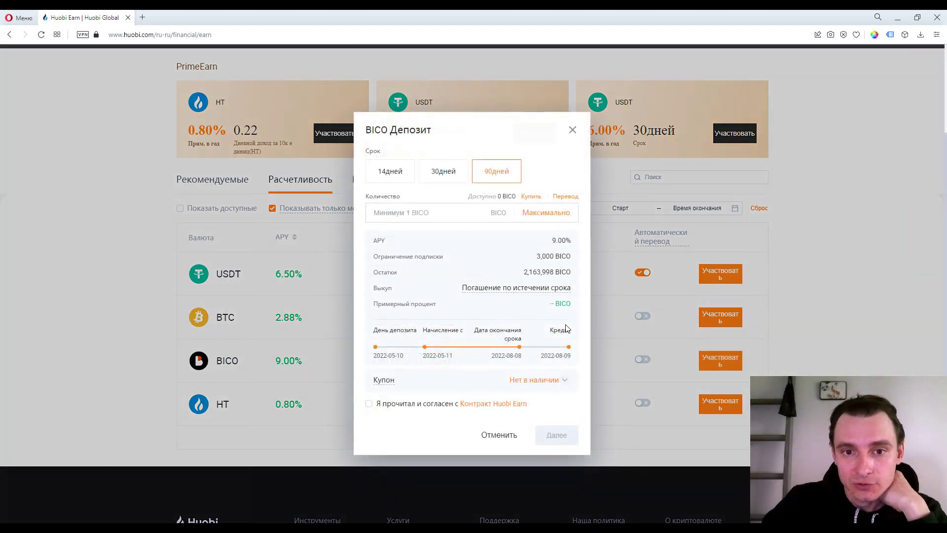
pyautogui.click(535, 218)
pyautogui.click(572, 130)
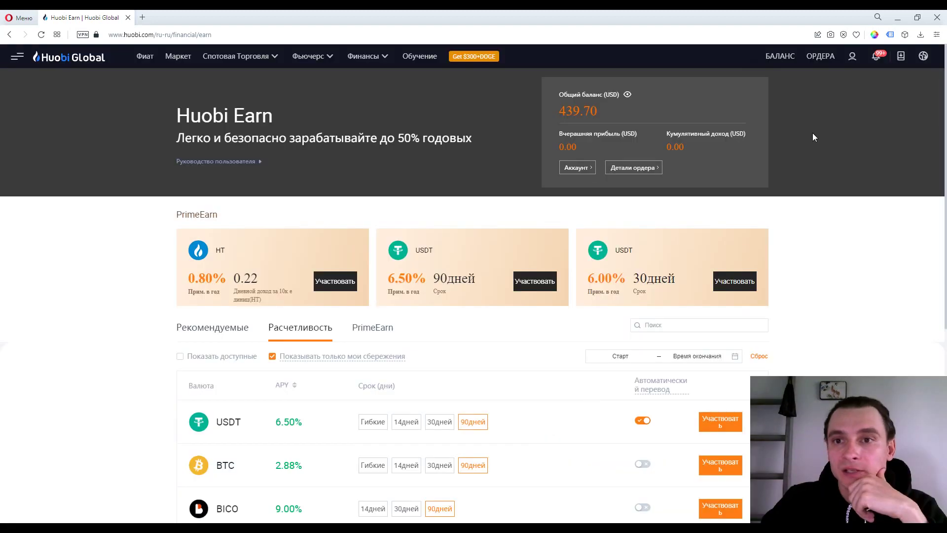
# - Open the Huobi Earn account in the balance section and review the Auto-Invest deposits
pyautogui.moveTo(781, 58)
pyautogui.click(805, 207)
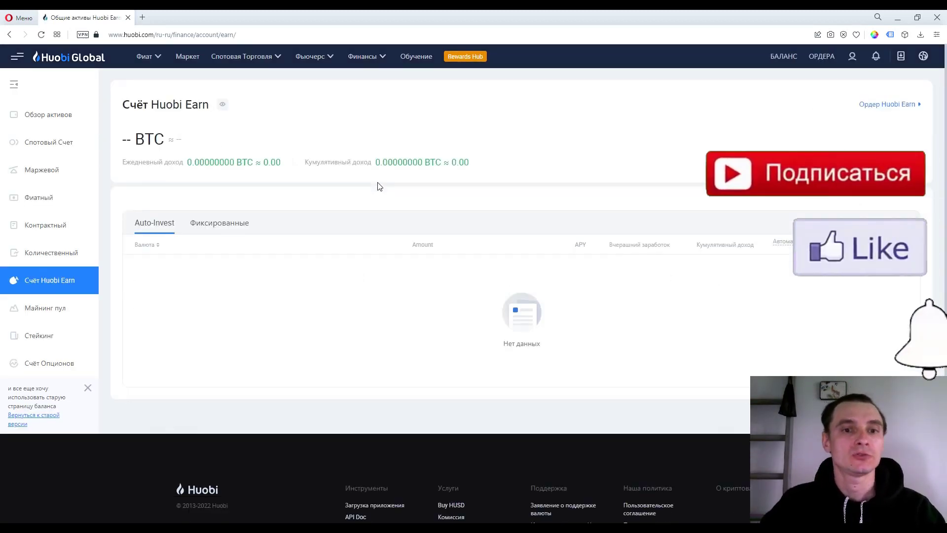
pyautogui.scroll(-2, 323, 247)
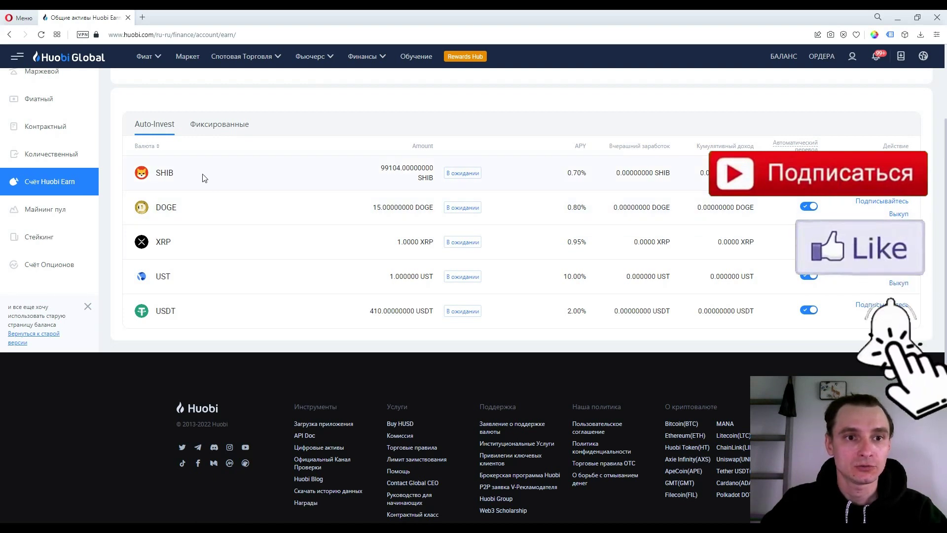
# - Check the fixed-term BICO deposit and its estimated interest against the Auto-Invest deposits, ending on the Auto-Invest list
pyautogui.click(199, 127)
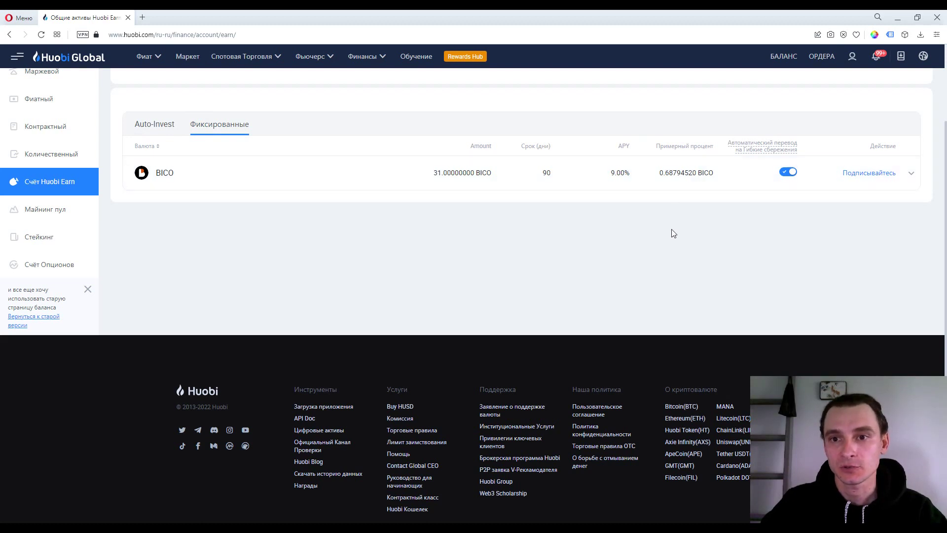
pyautogui.click(155, 123)
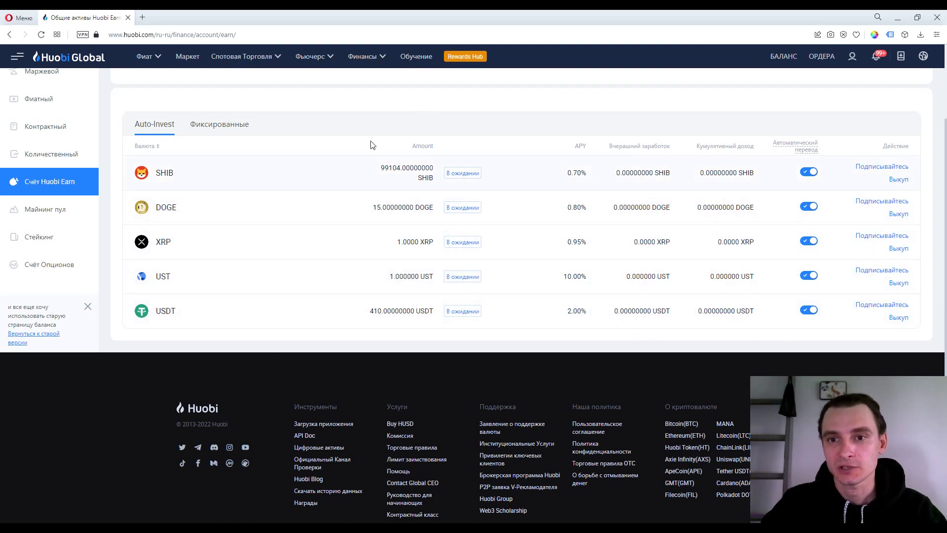
pyautogui.click(219, 124)
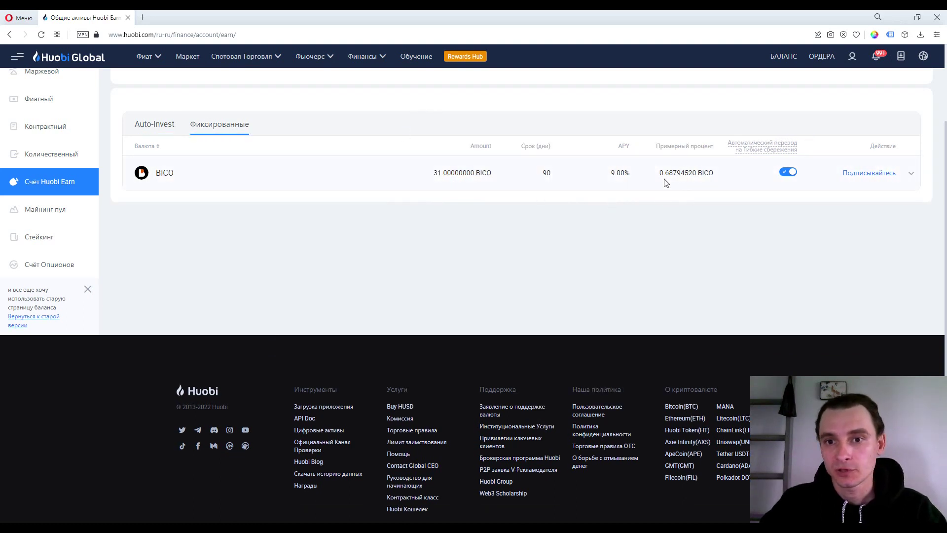
pyautogui.click(666, 178)
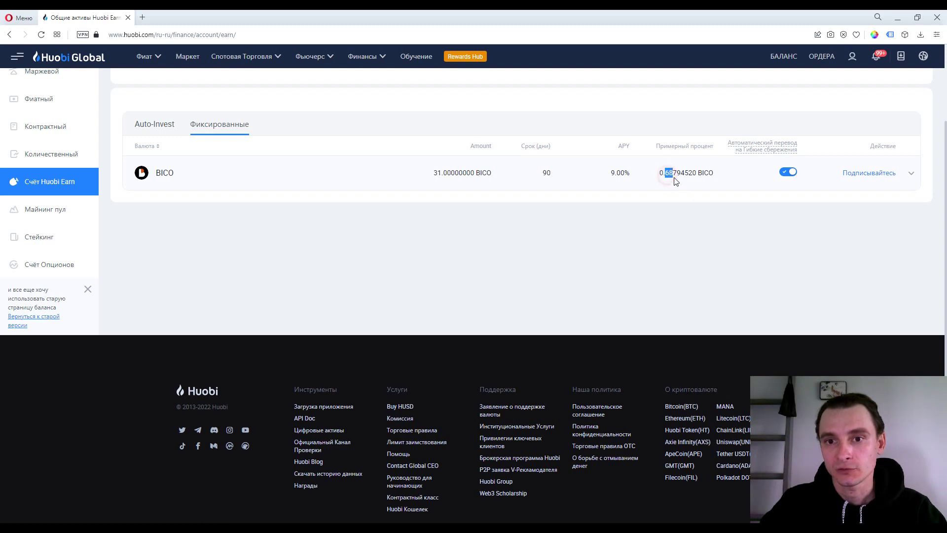
pyautogui.click(146, 125)
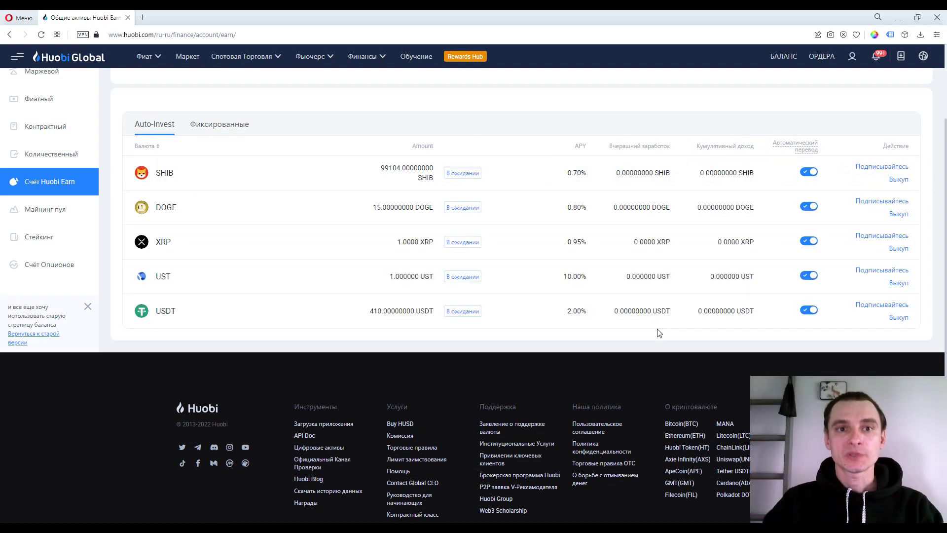